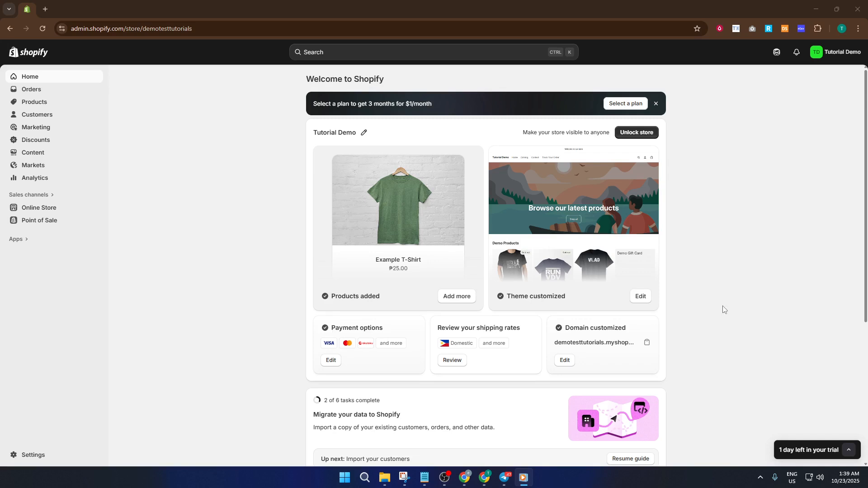
Step: Search the store admin for "rubik" and install the Rubik Variant Images app
left_click(381, 54)
left_click(381, 53)
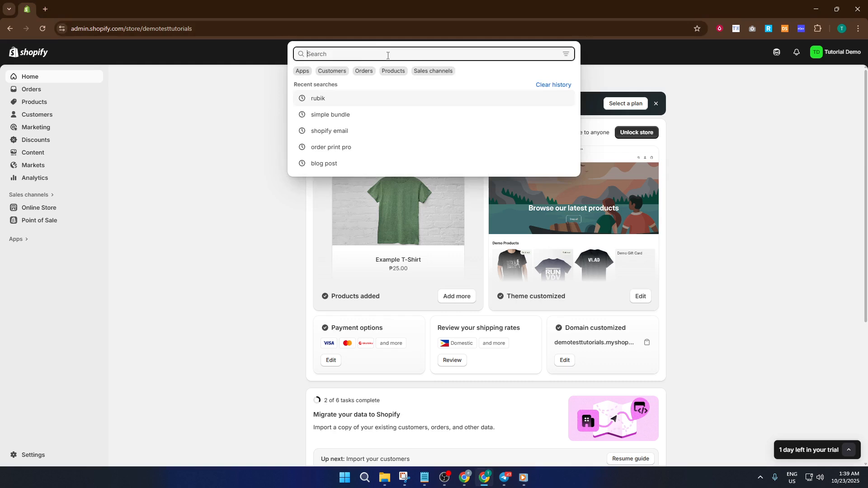
type("r")
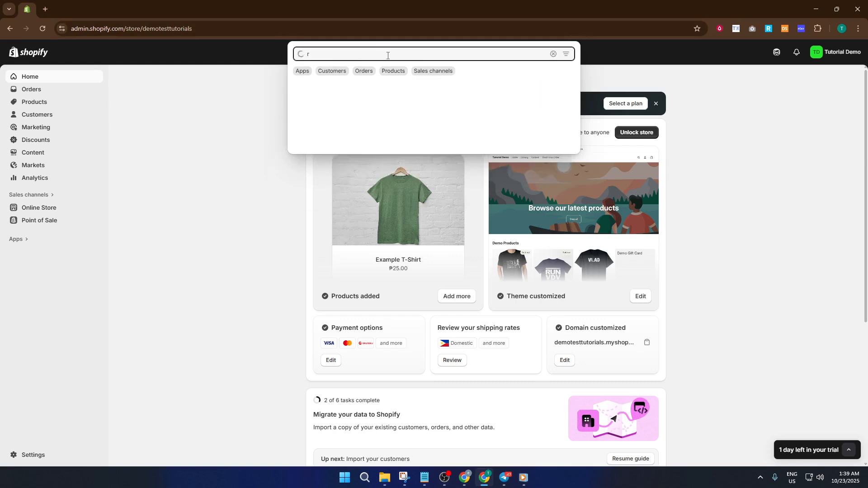
type("ubik")
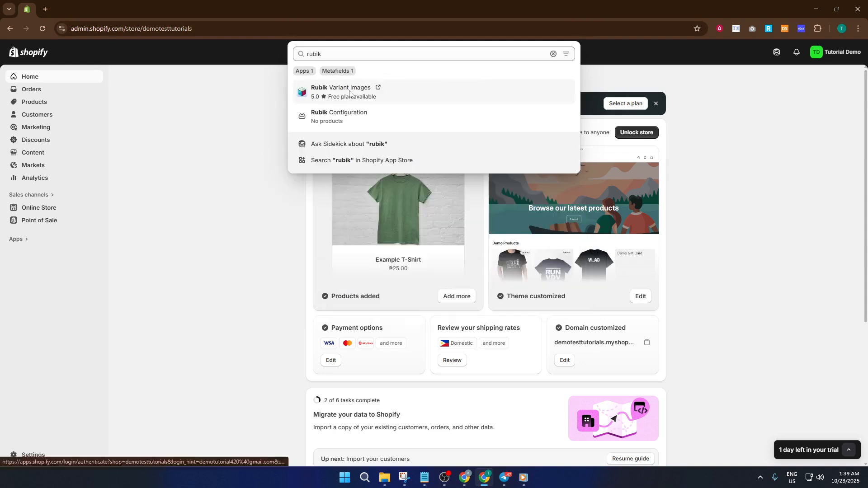
left_click(349, 92)
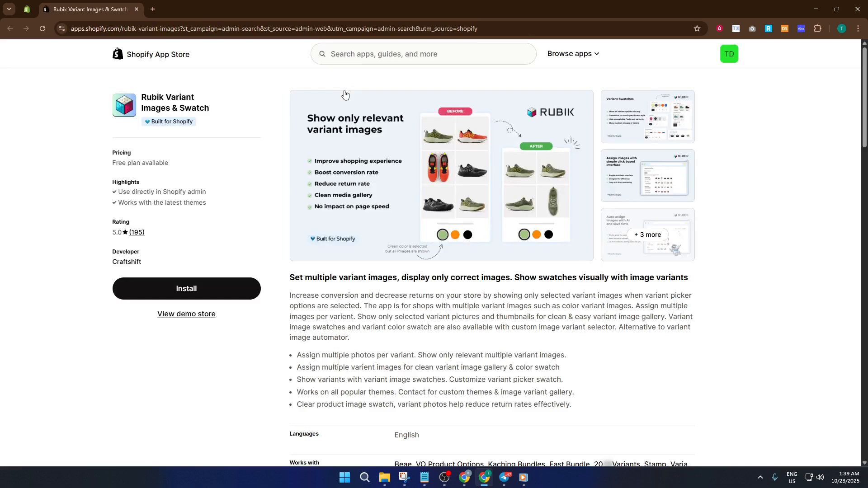
left_click(233, 284)
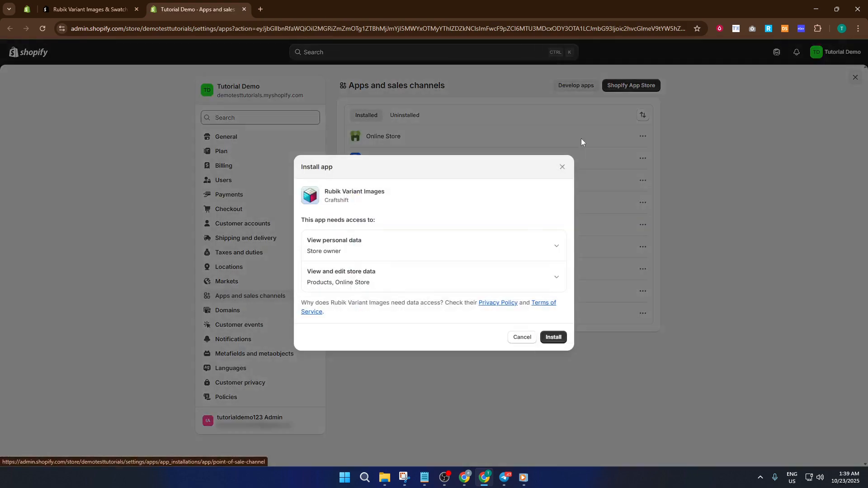
left_click(558, 340)
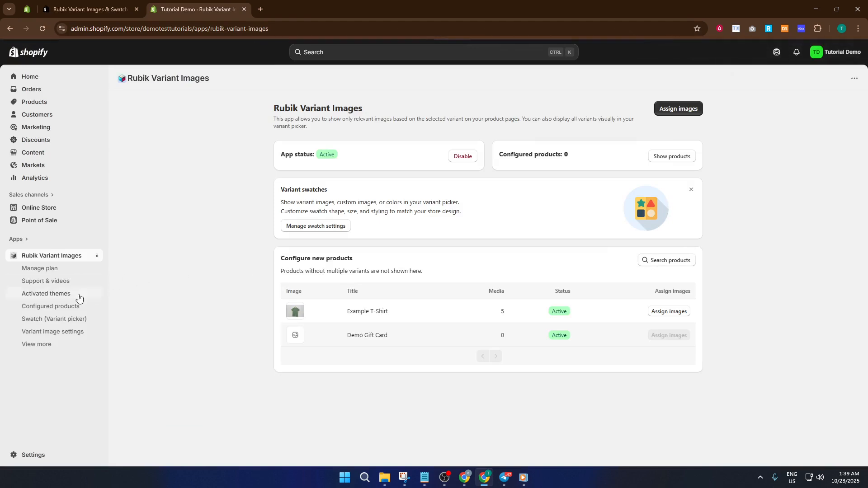
Step: Choose Example T-Shirt as the first product to configure in Rubik Variant Images
left_click(66, 306)
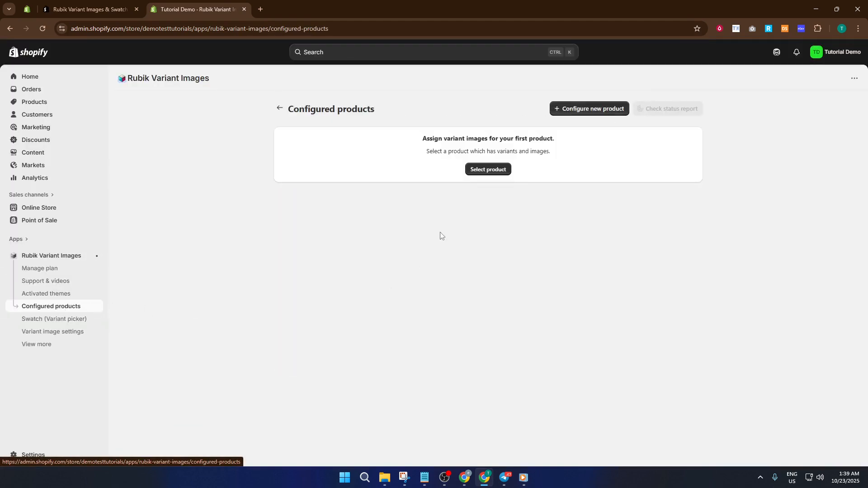
left_click(491, 172)
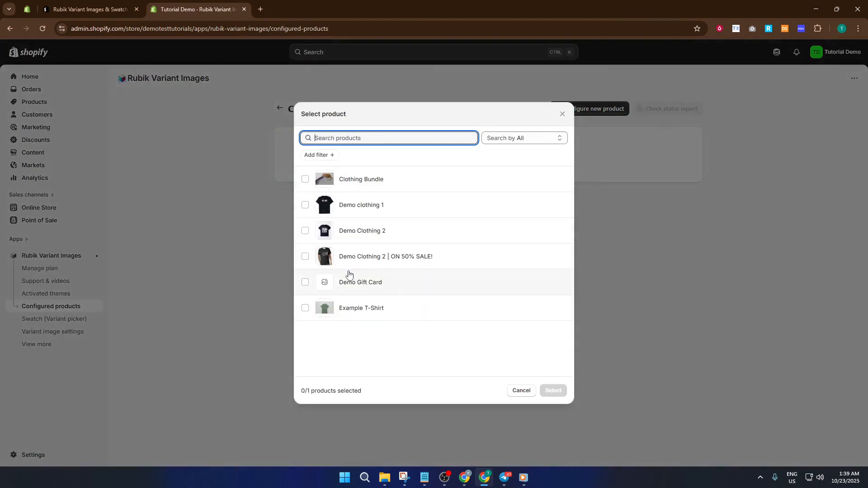
left_click(309, 311)
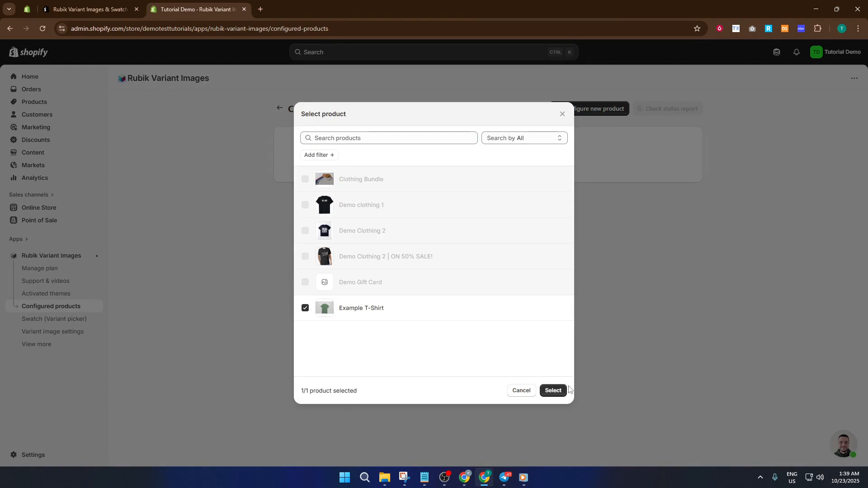
left_click(554, 391)
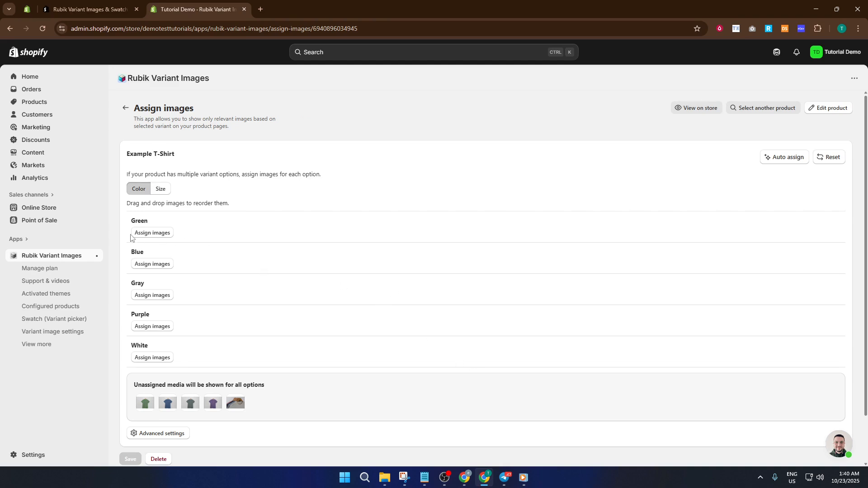
Step: Assign the green T-shirt image to the Green color variant and the blue T-shirt image to Blue
left_click(148, 237)
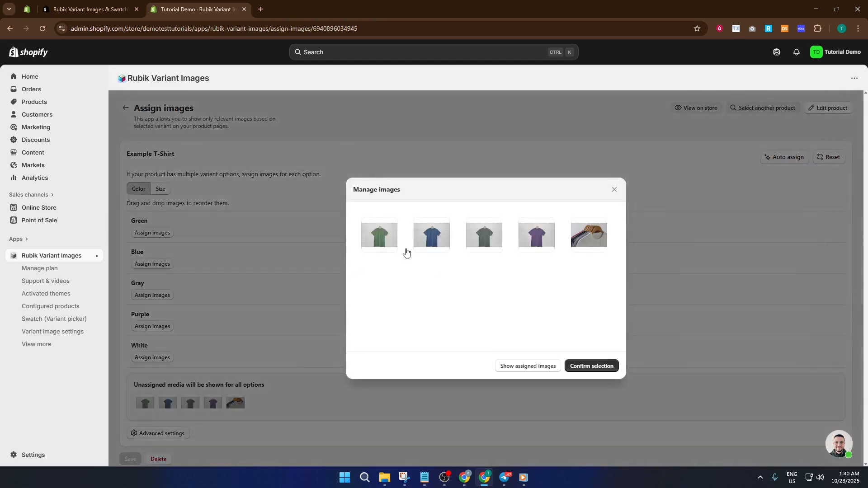
left_click(384, 242)
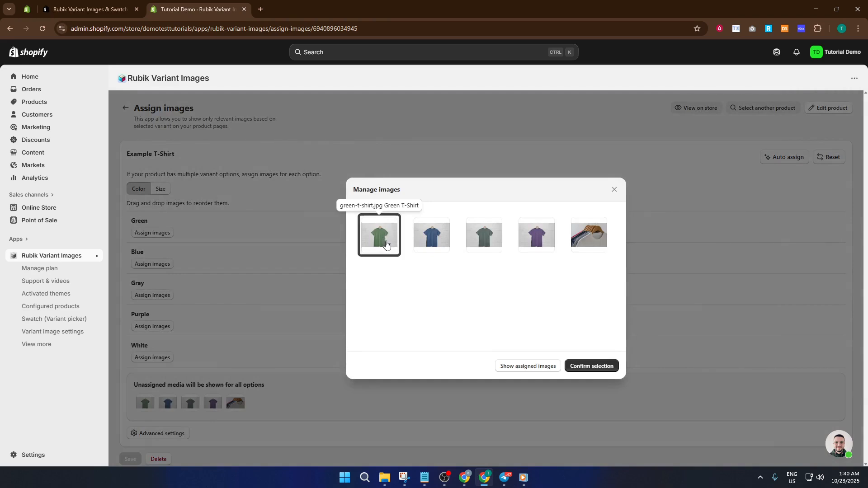
left_click(569, 367)
left_click(166, 267)
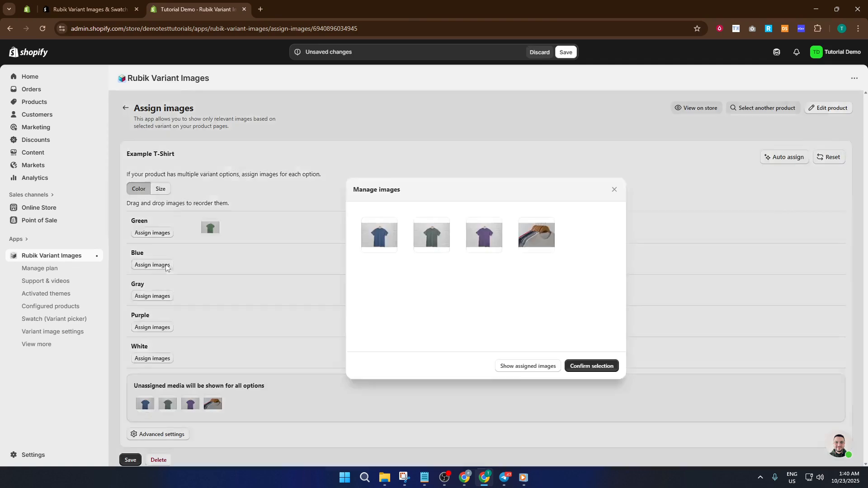
left_click(396, 235)
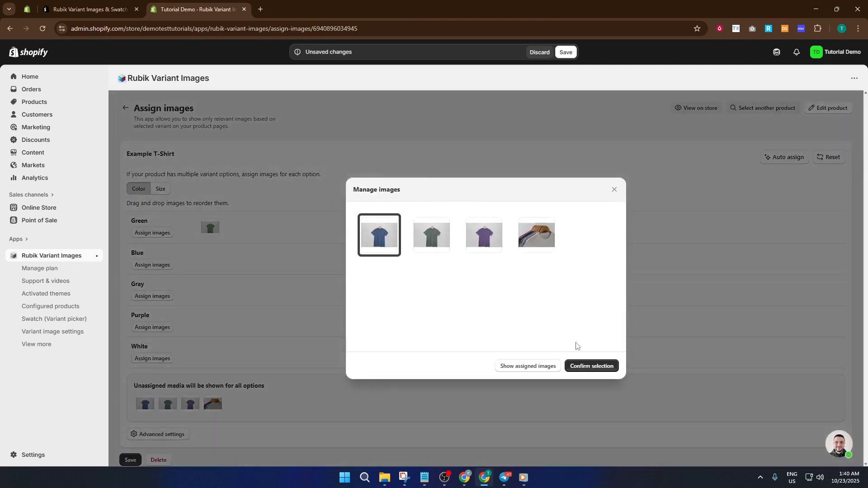
left_click(605, 367)
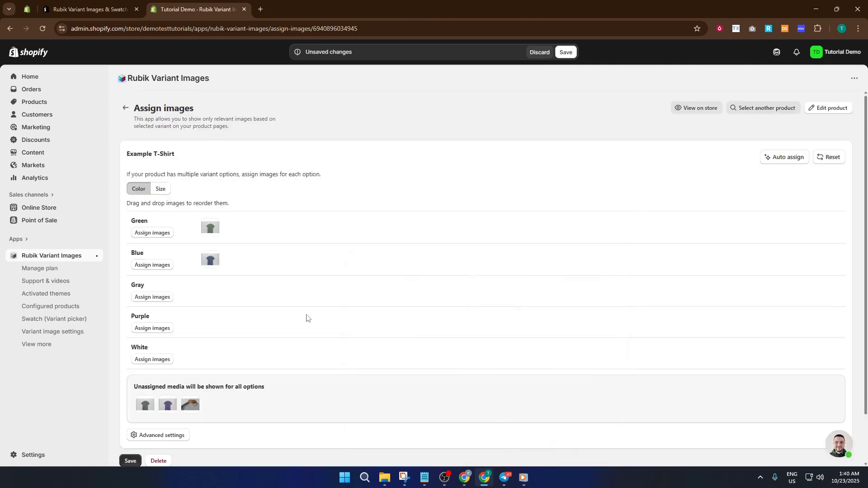
Step: Assign the gray T-shirt image to the Gray color variant and the purple T-shirt image to Purple
left_click(159, 298)
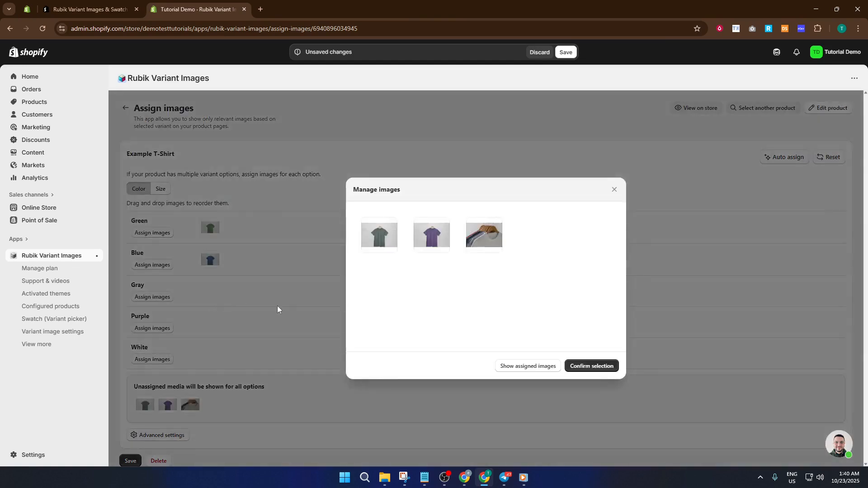
left_click(393, 248)
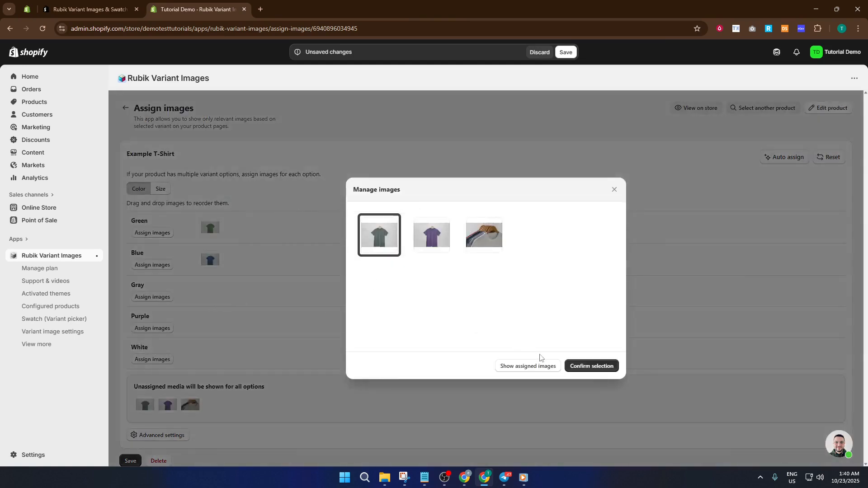
left_click(604, 372)
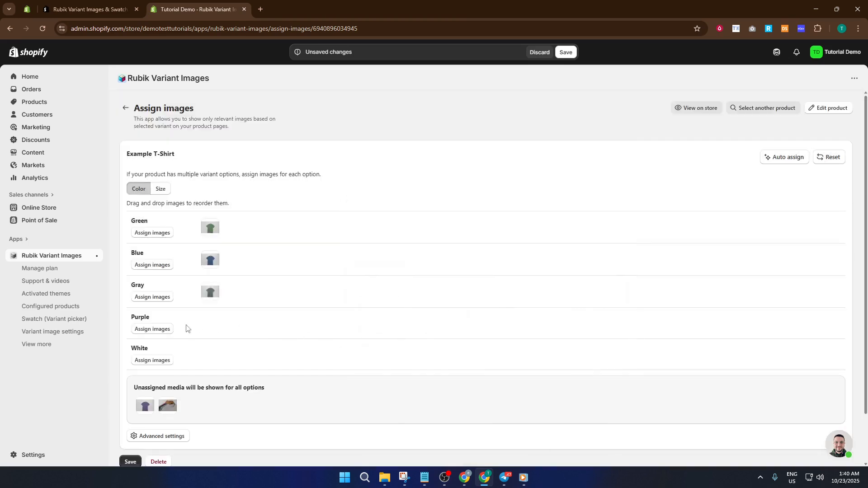
left_click(149, 330)
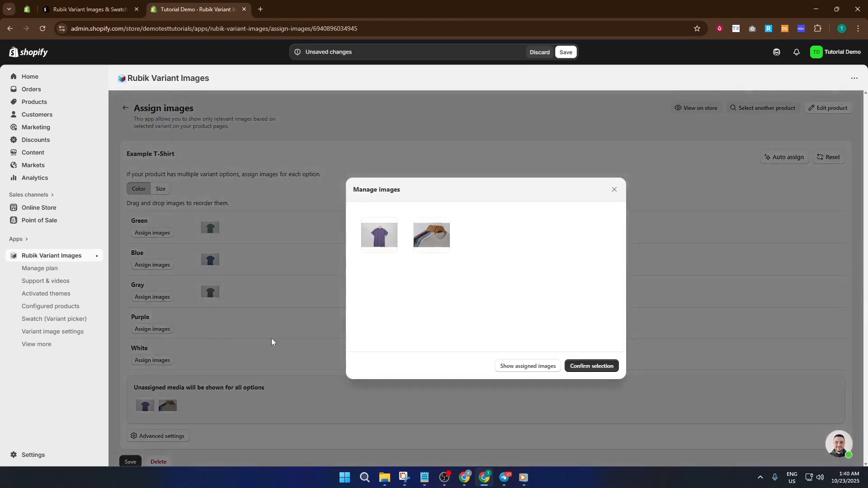
left_click(391, 245)
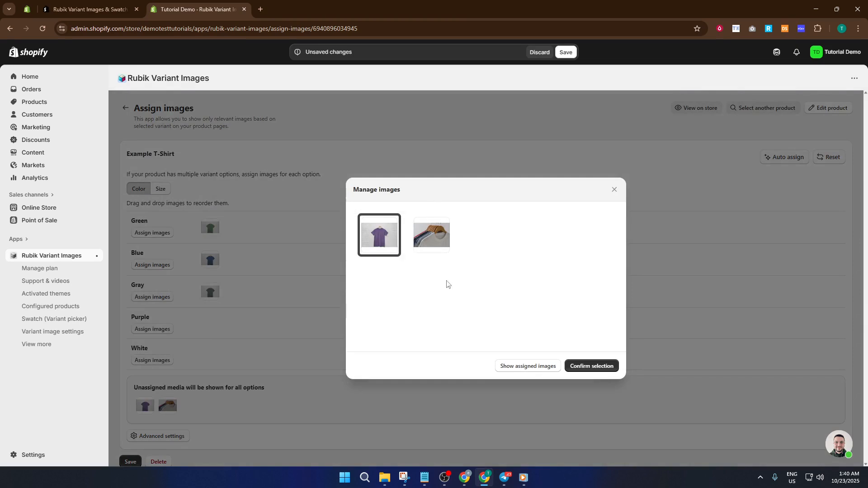
left_click(595, 367)
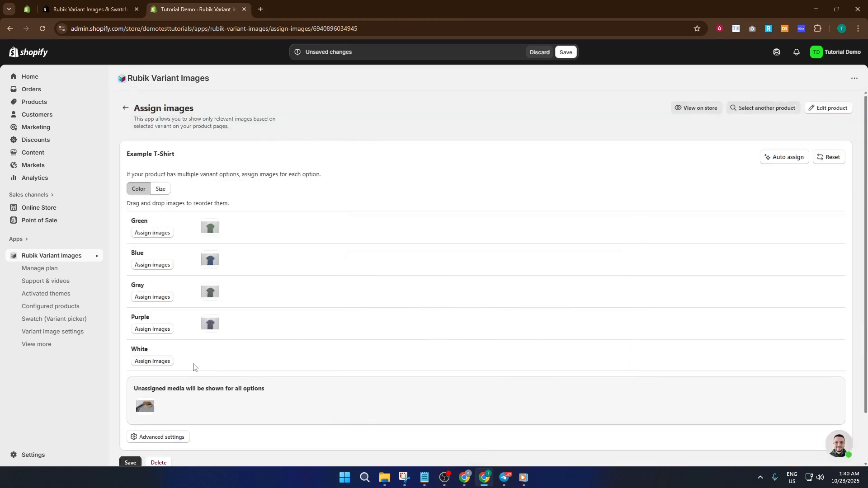
Step: Assign the remaining image of shirts on hangers to the White variant and save the image assignments
scroll(183, 375, "down", 1)
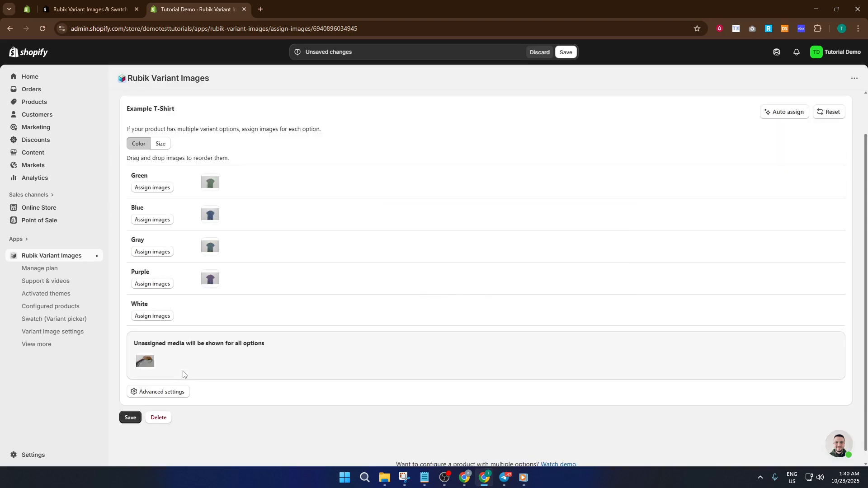
left_click(166, 315)
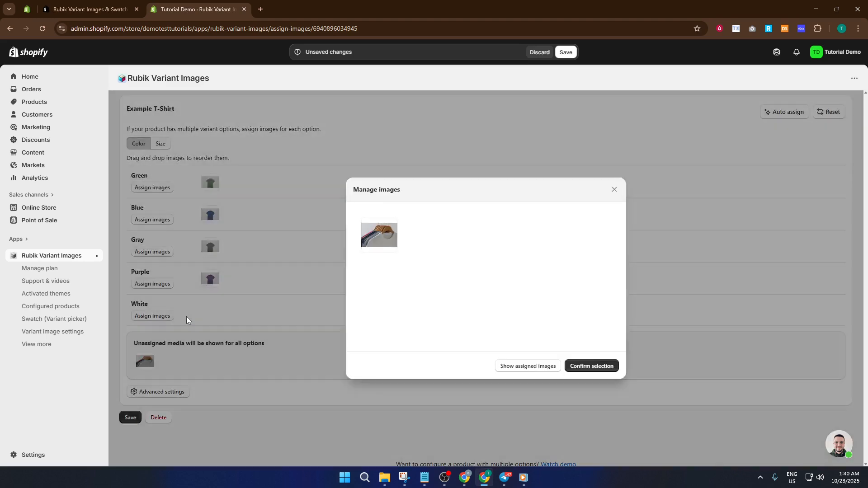
left_click(382, 231)
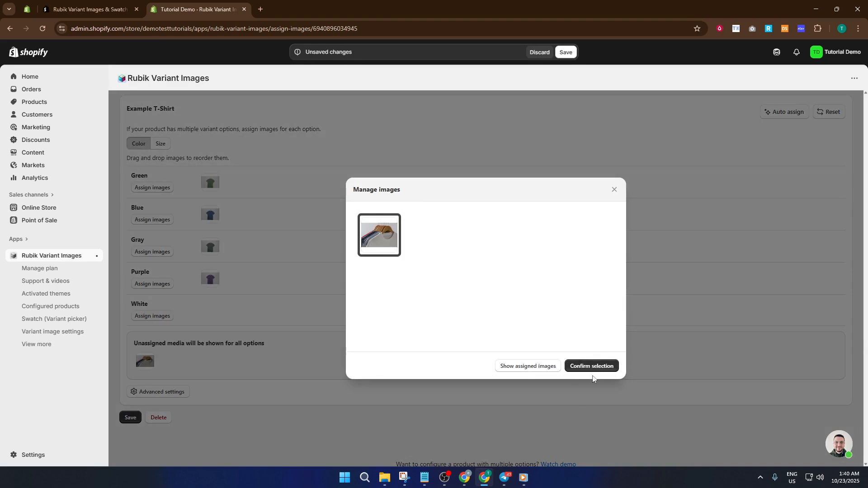
left_click(593, 366)
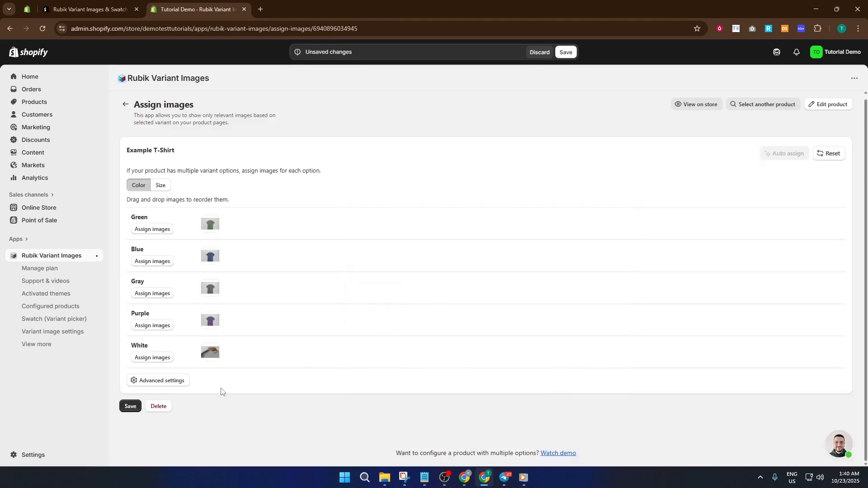
left_click(135, 407)
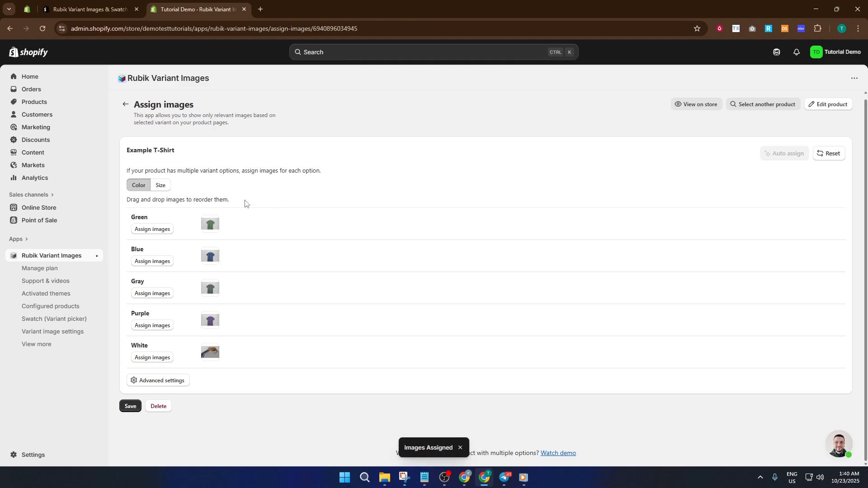
Step: Activate the Rubik Variant Images app embed on the main Horizon theme through the theme editor
left_click(60, 295)
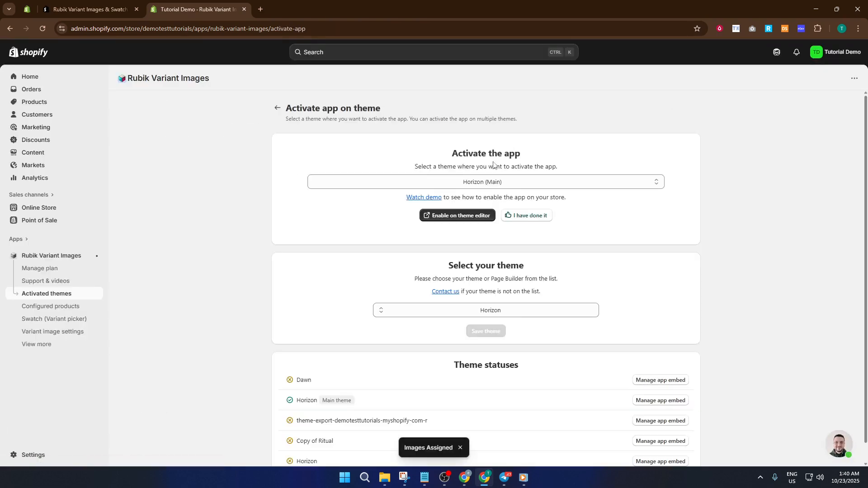
left_click(457, 219)
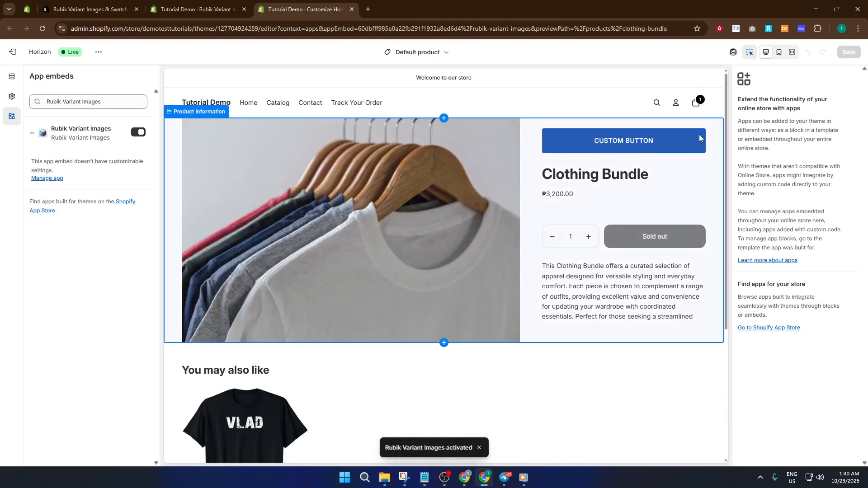
Step: Switch the theme editor preview to the home page and bring up its Demo Products section
scroll(666, 153, "down", 5)
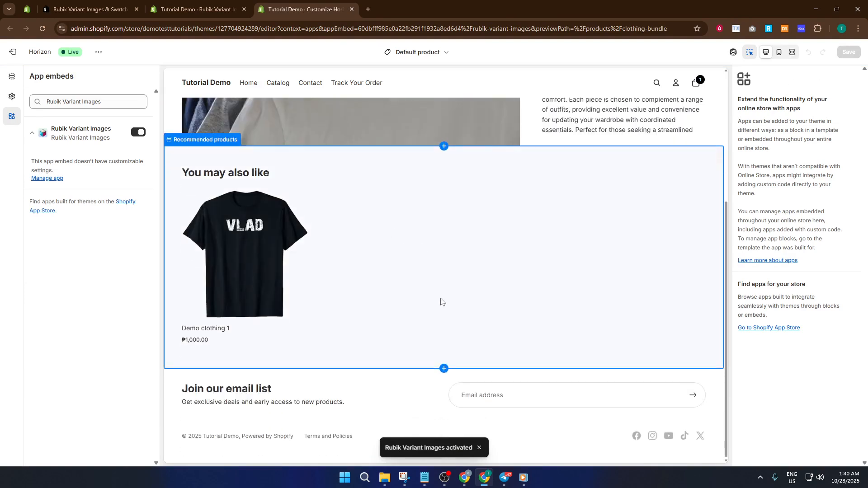
scroll(348, 304, "up", 4)
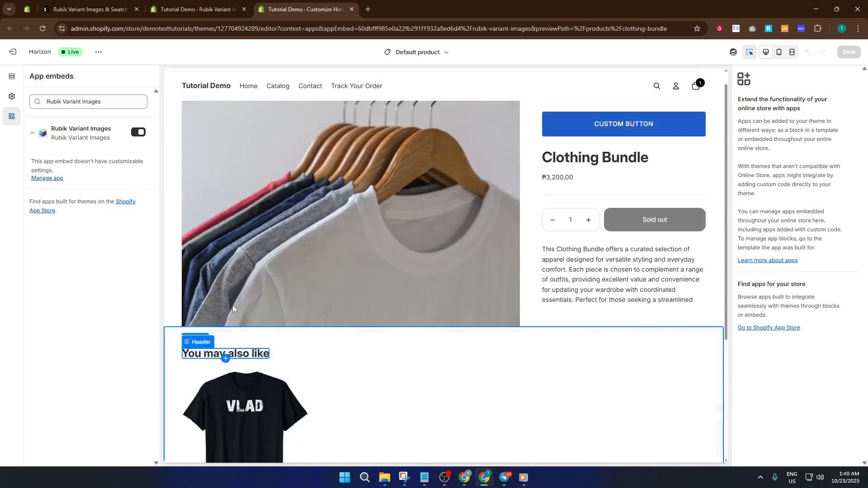
left_click(421, 53)
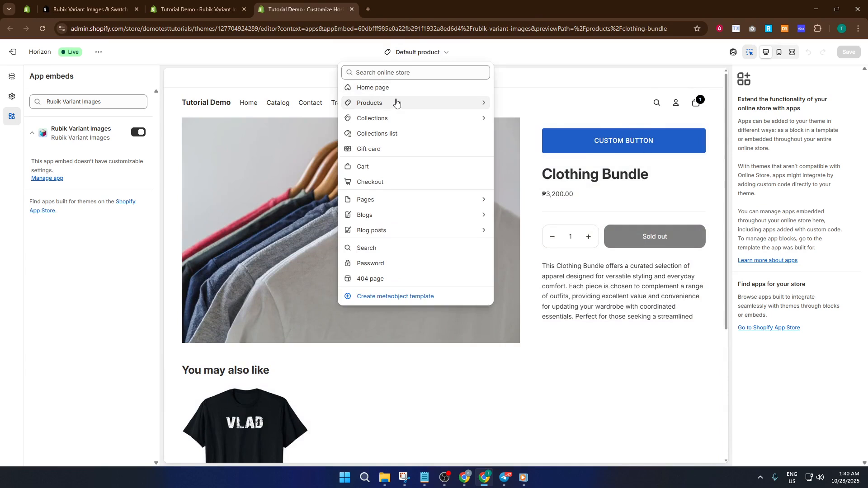
left_click(402, 90)
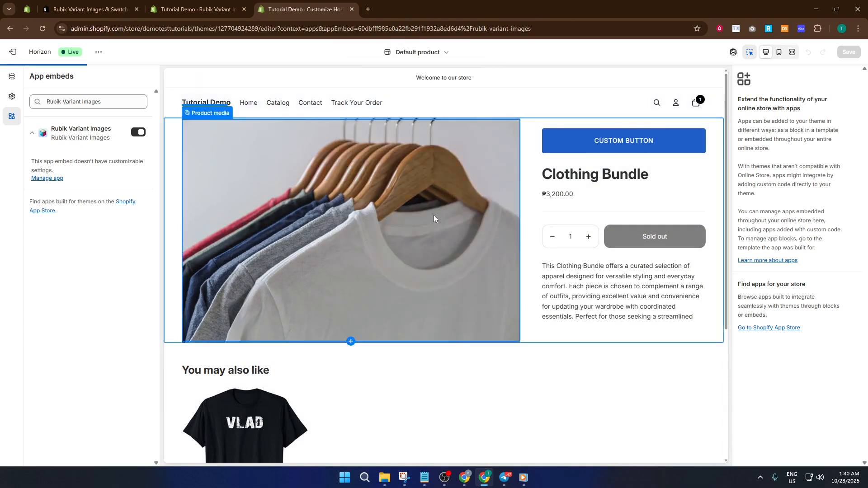
scroll(433, 244, "down", 7)
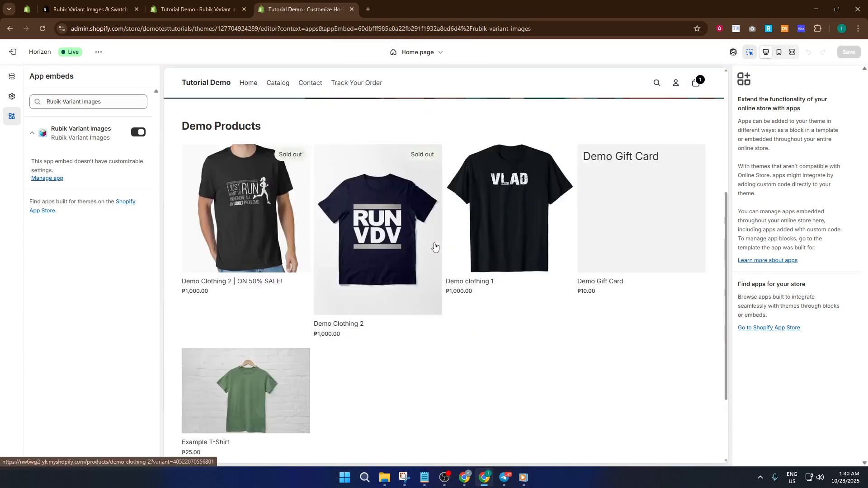